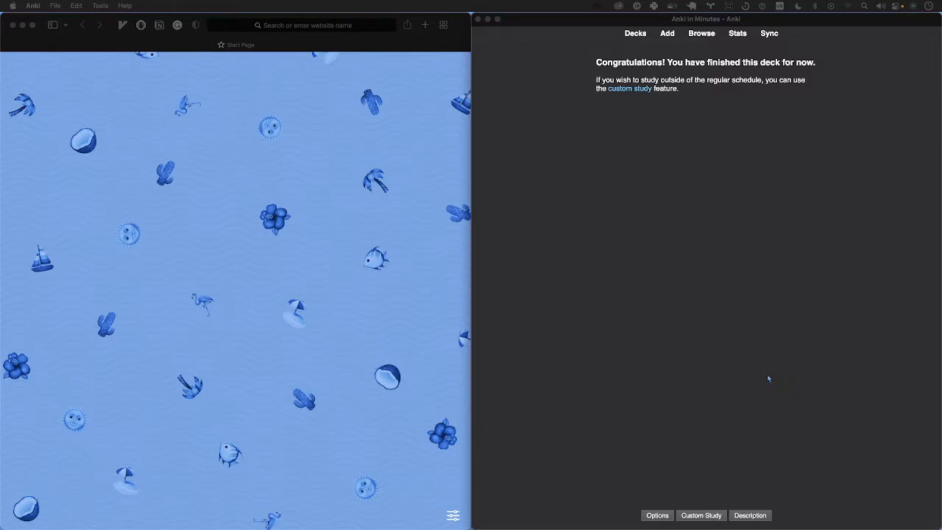
Search Google for markdown and go to the Markdown Guide site
click(767, 378)
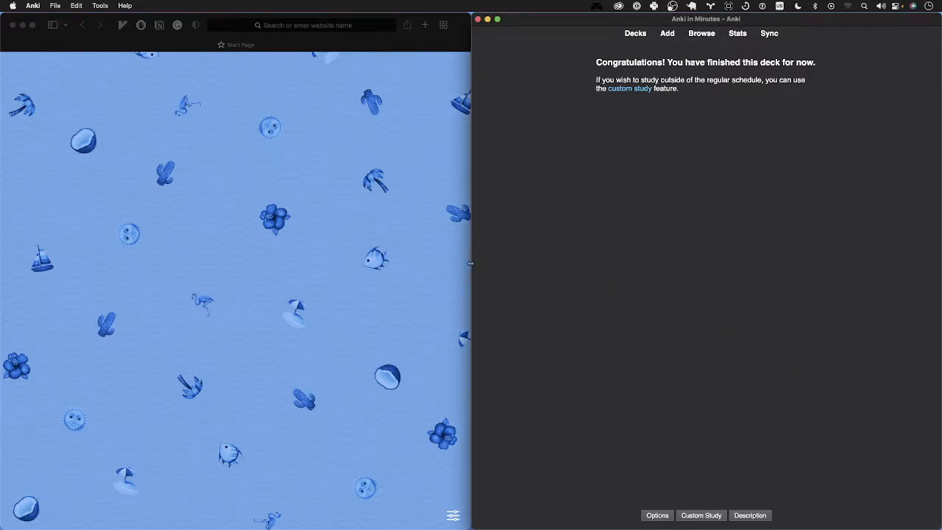
click(417, 262)
key(super+t)
text(mark)
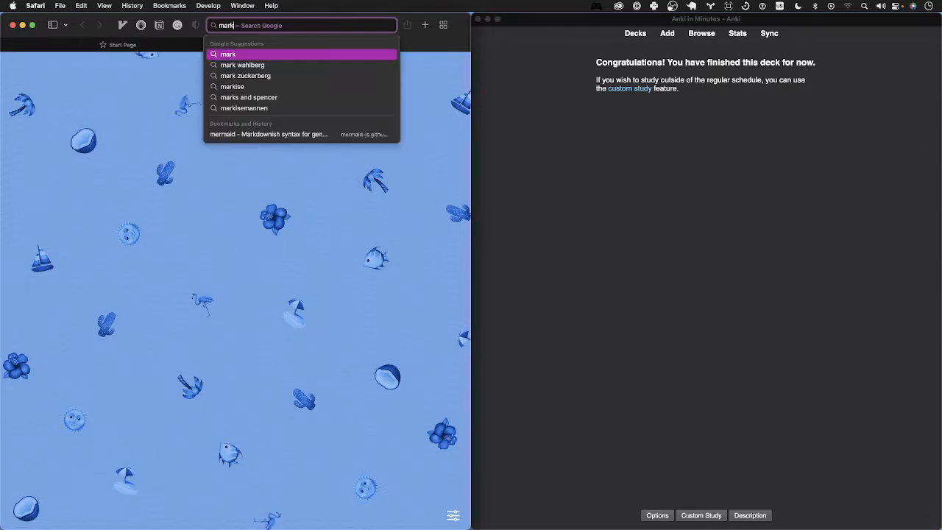
text(down)
key(Return)
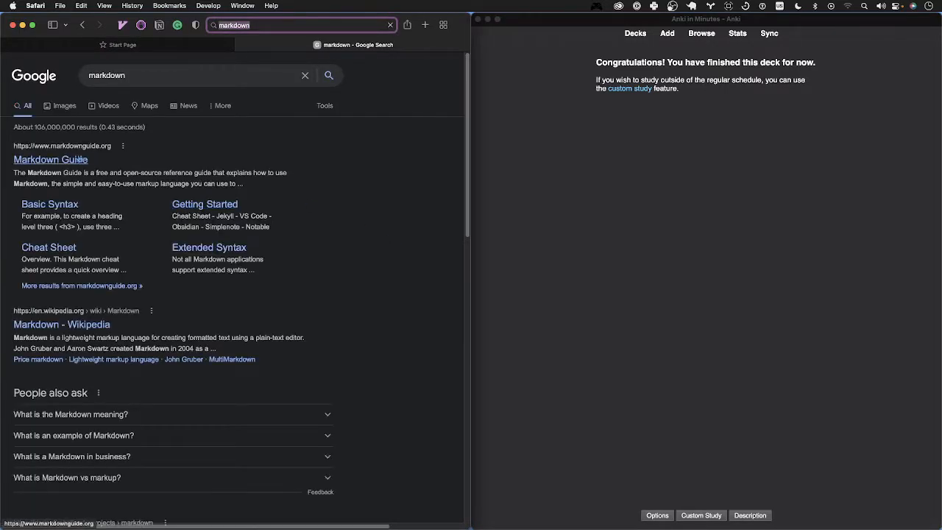
click(50, 160)
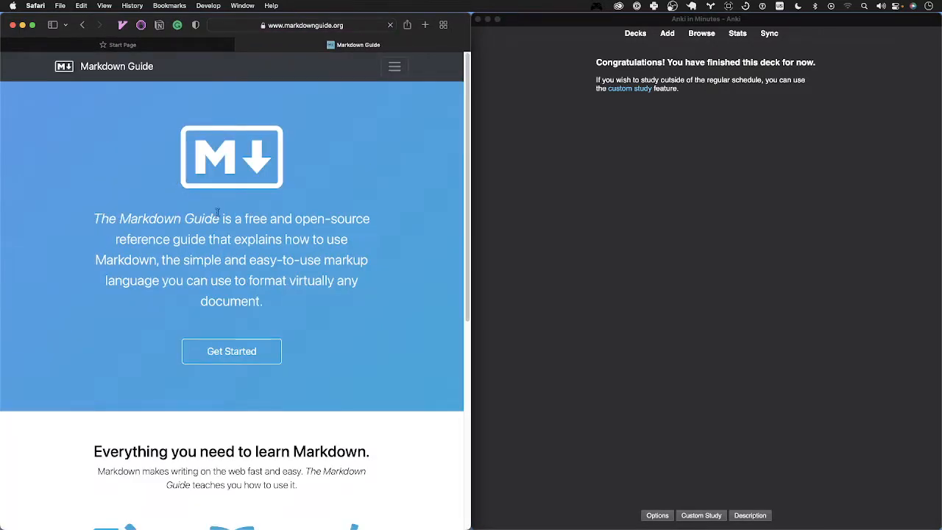
scroll(243, 217, down, 3)
scroll(243, 217, down, 3)
scroll(243, 217, down, 3)
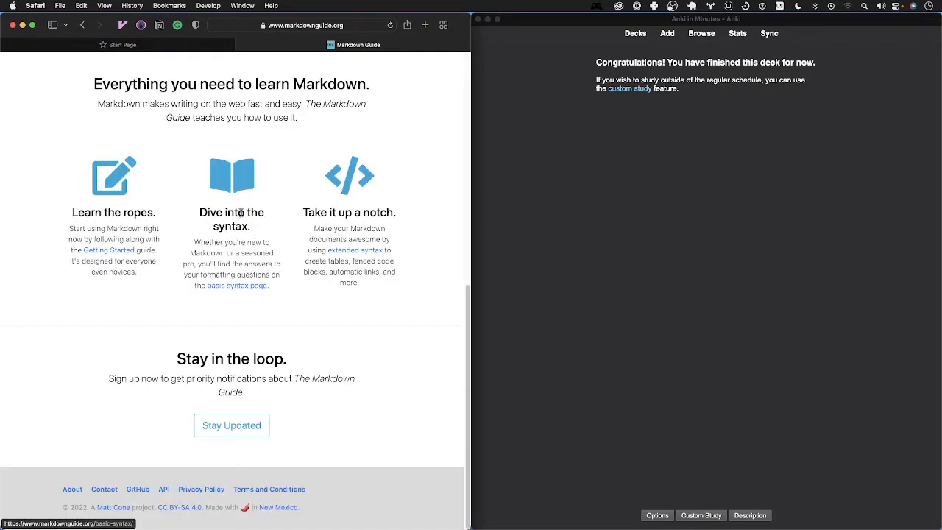
scroll(241, 214, up, 4)
scroll(241, 214, up, 3)
From Getting Started, open the Dillinger screenshot in its own tab and enlarge it
click(242, 180)
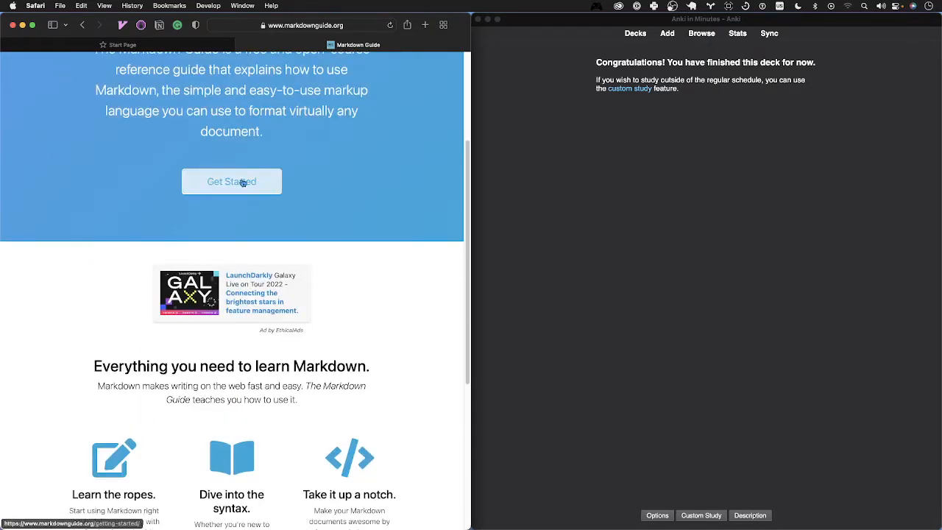
scroll(242, 195, down, 5)
scroll(242, 196, down, 3)
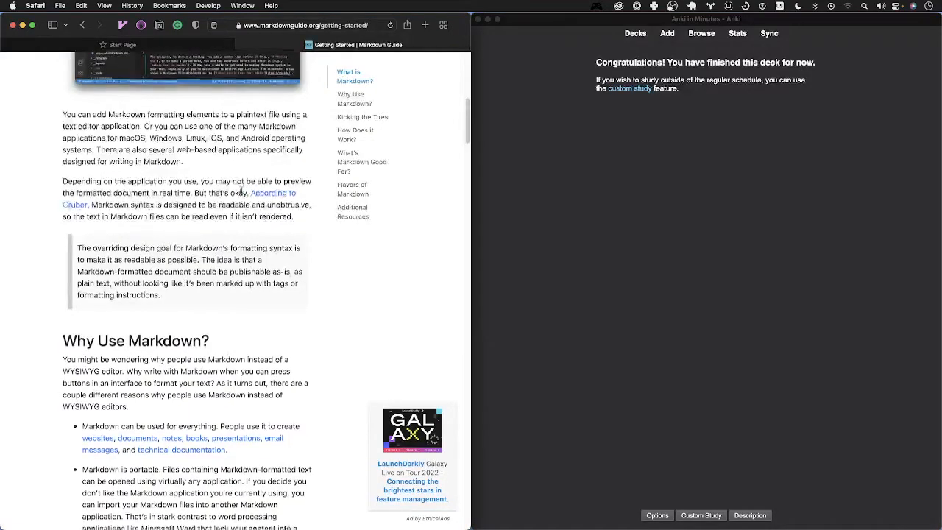
scroll(243, 196, down, 8)
scroll(242, 196, down, 2)
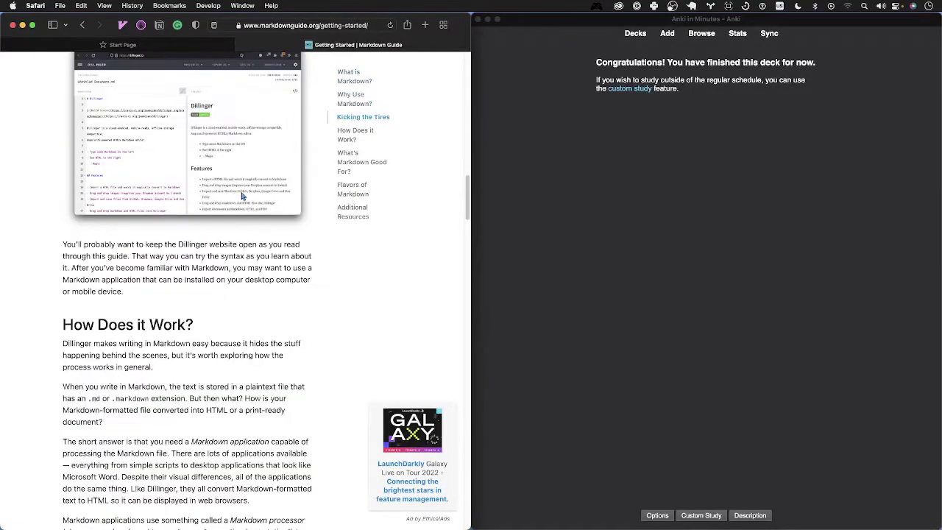
right_click(152, 147)
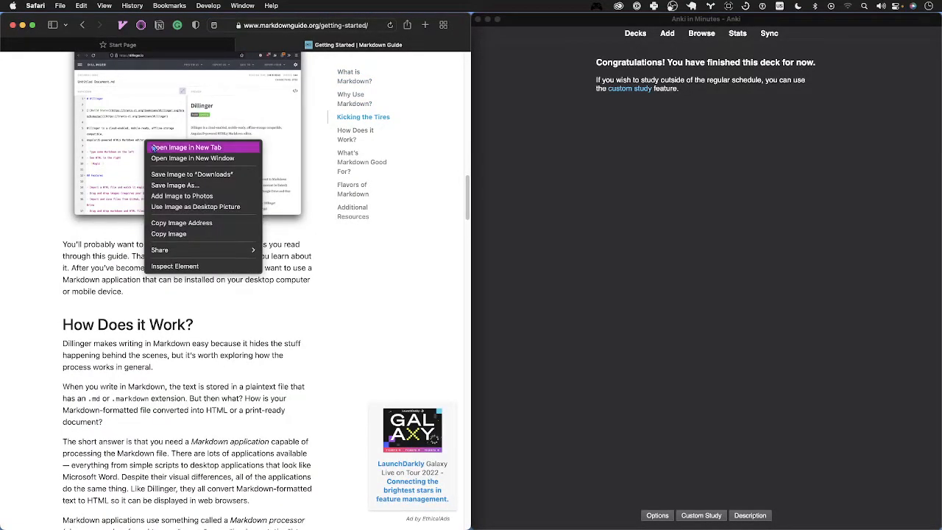
click(152, 146)
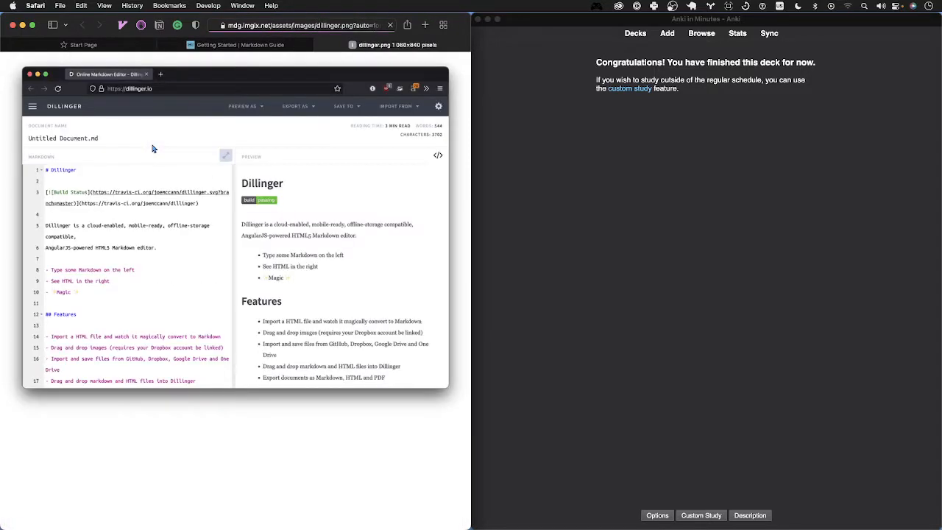
key(super+plus)
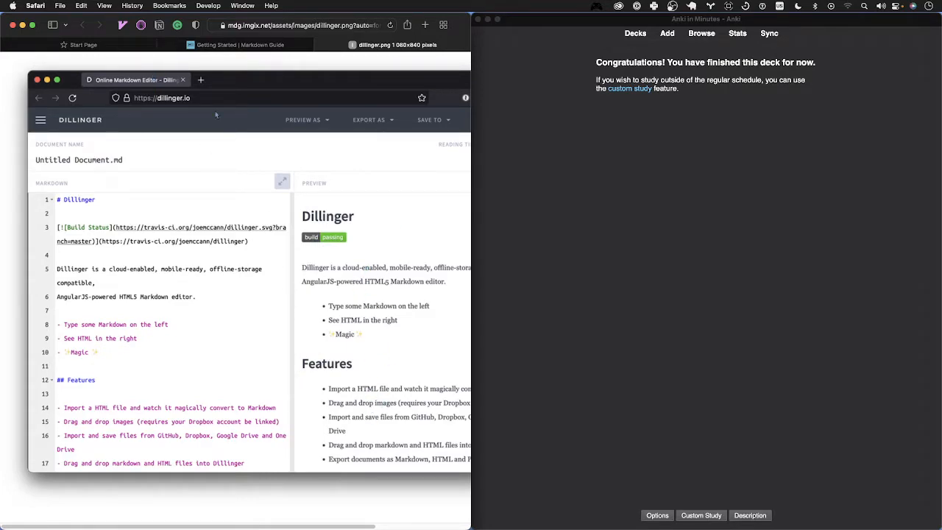
mouse_move(83, 45)
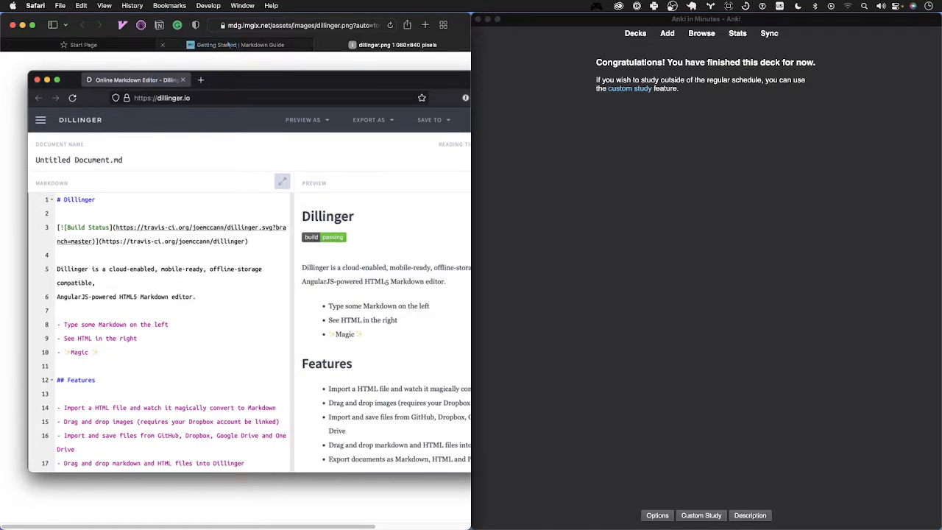
Load the Markdown and KaTeX Support add-on page on AnkiWeb
click(118, 45)
key(super+v)
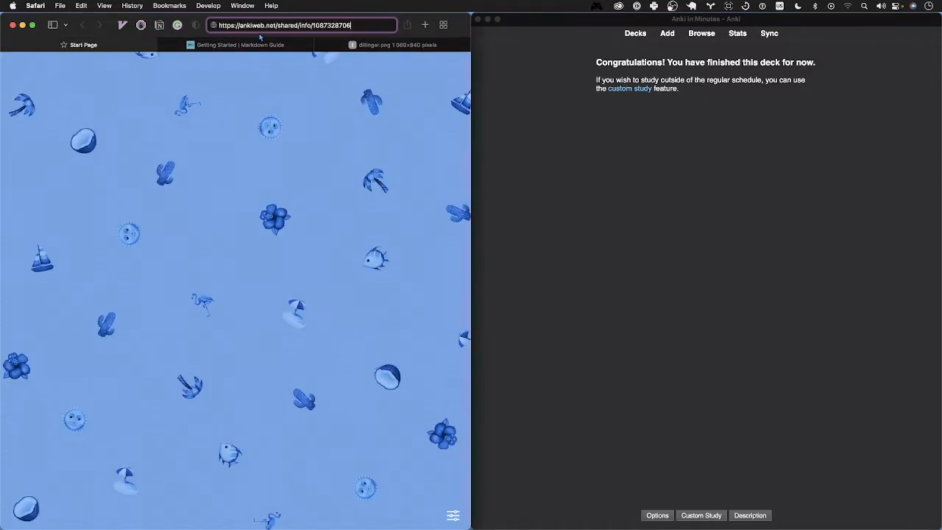
key(Return)
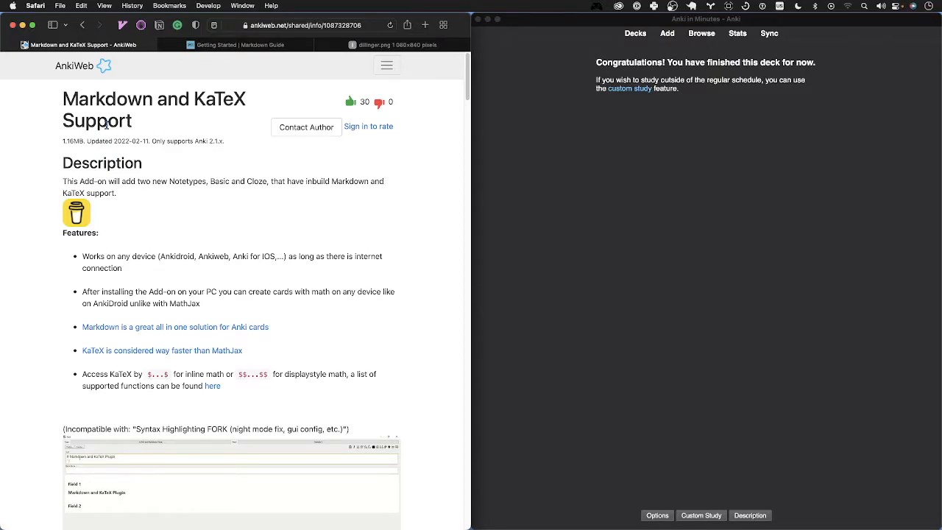
scroll(106, 179, down, 4)
scroll(96, 183, down, 3)
scroll(146, 178, down, 5)
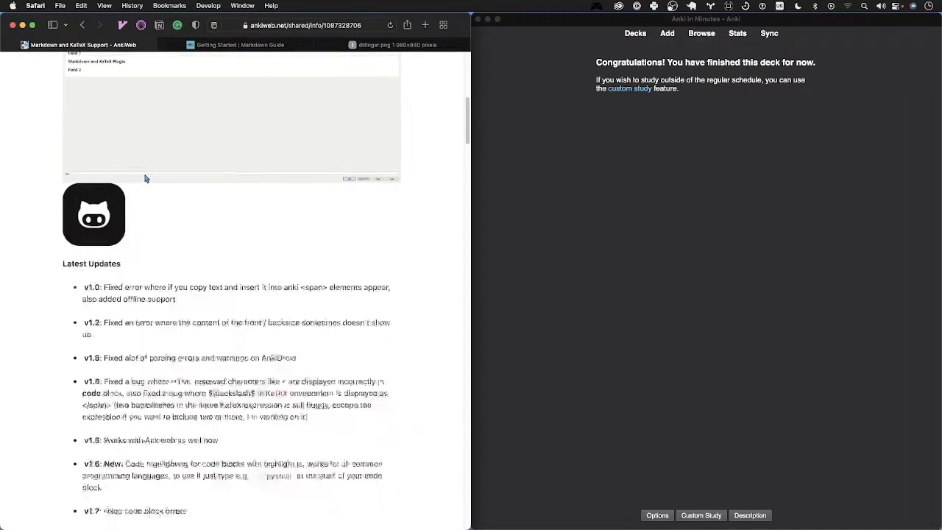
scroll(146, 179, down, 5)
double_click(108, 396)
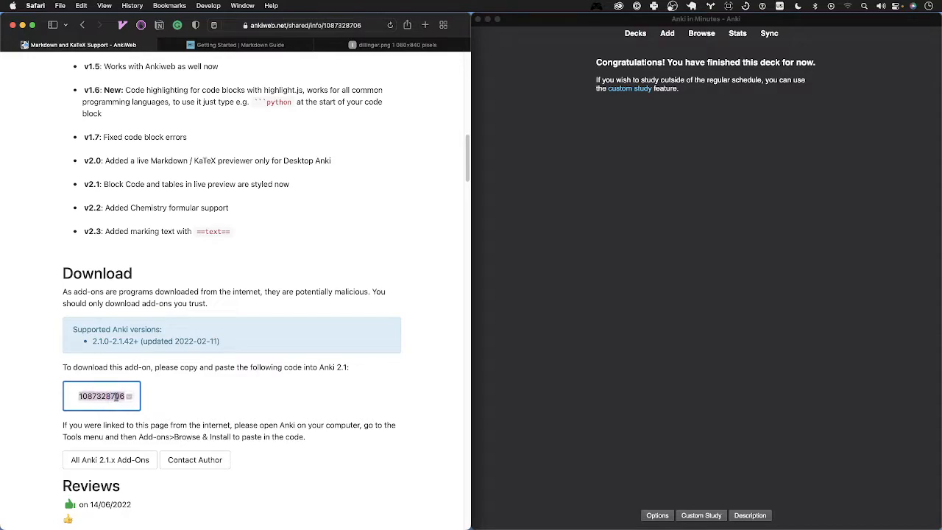
key(super+c)
click(615, 294)
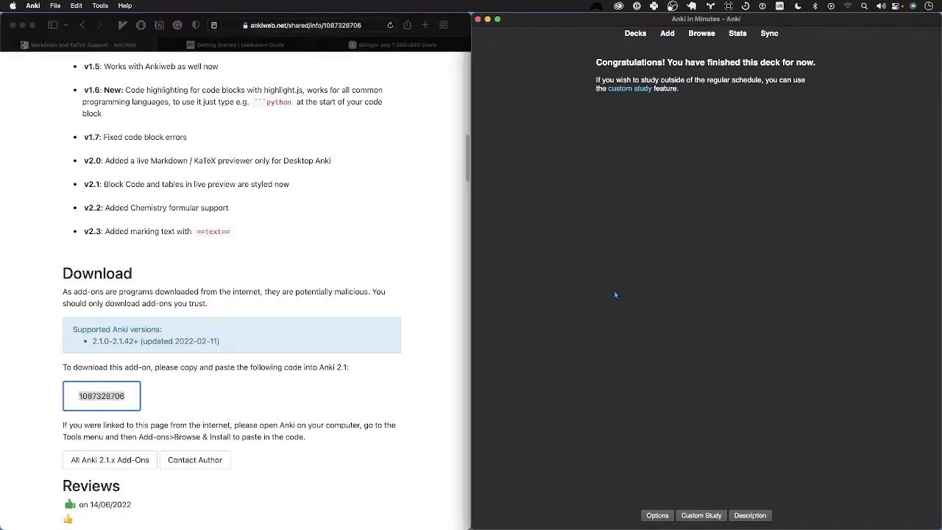
Bring up the Add-ons manager from the Tools menu
key(super+shift+a)
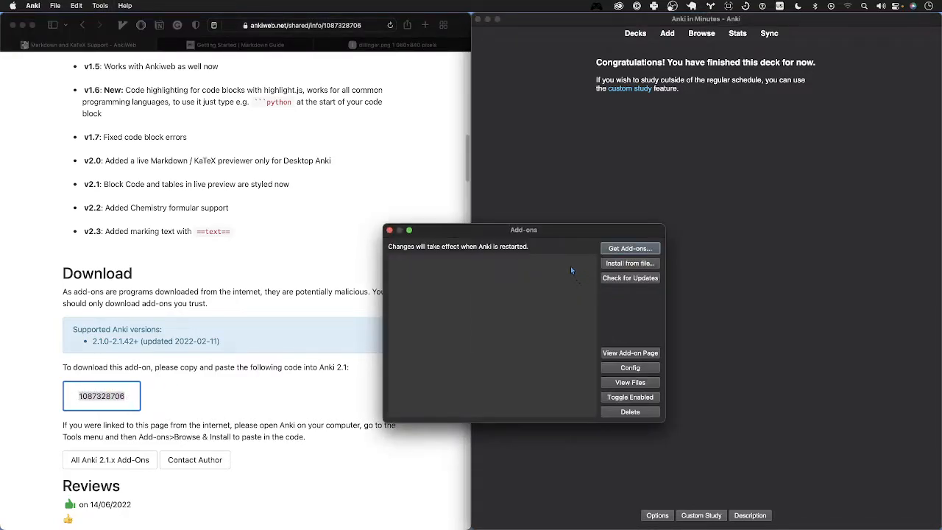
click(390, 230)
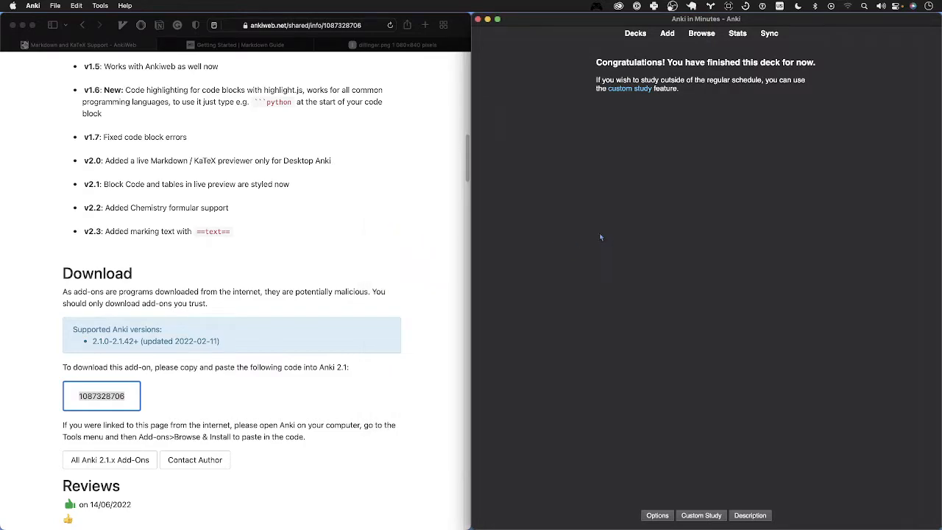
click(55, 5)
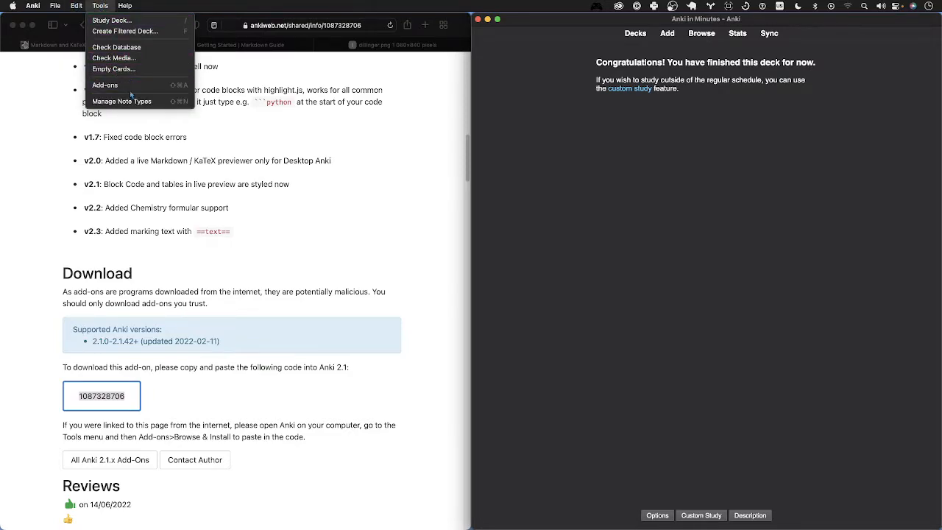
click(122, 87)
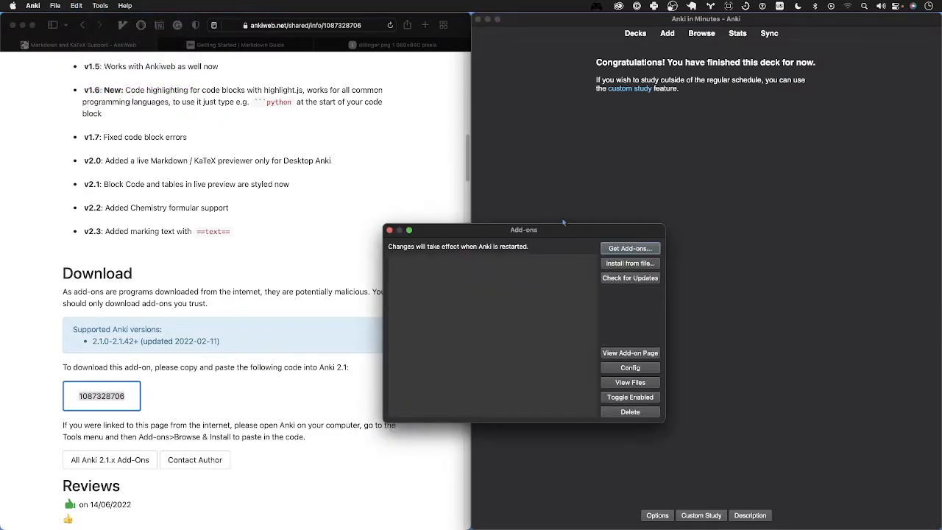
click(628, 250)
key(cmd+v)
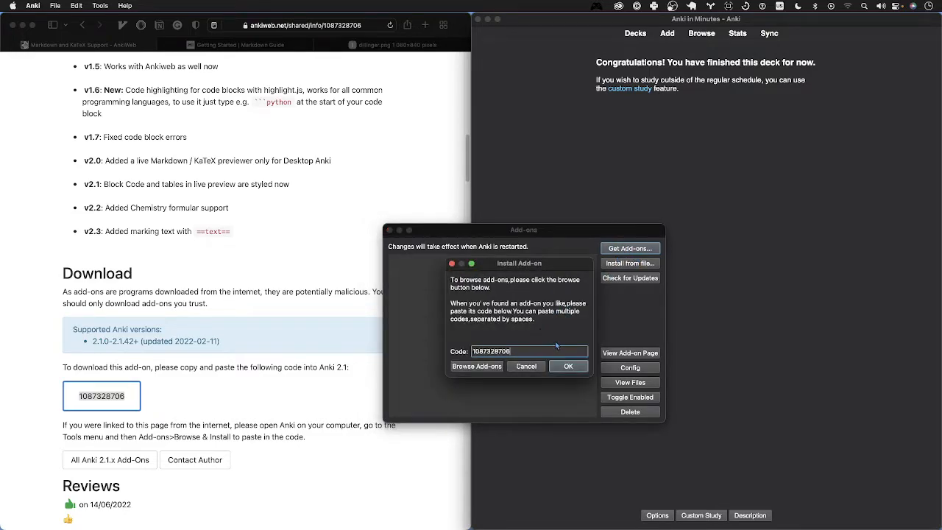
click(573, 366)
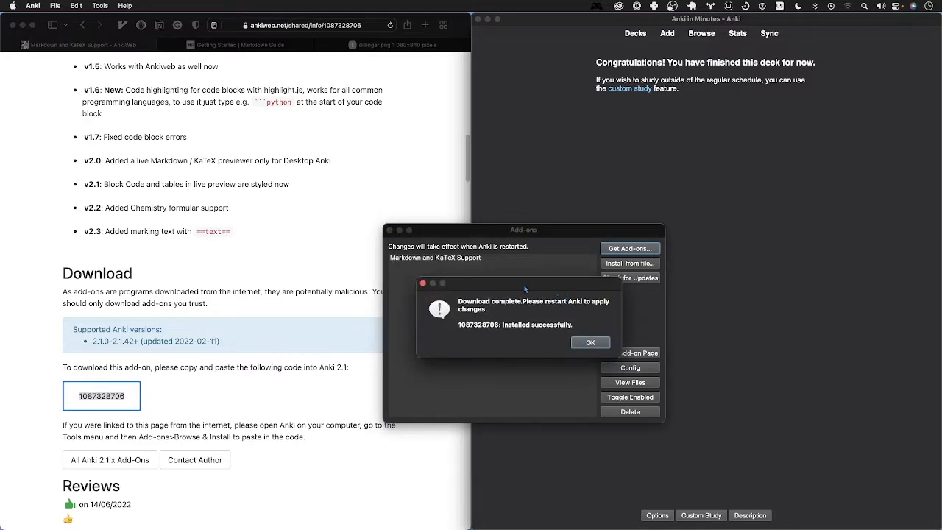
click(592, 343)
click(389, 229)
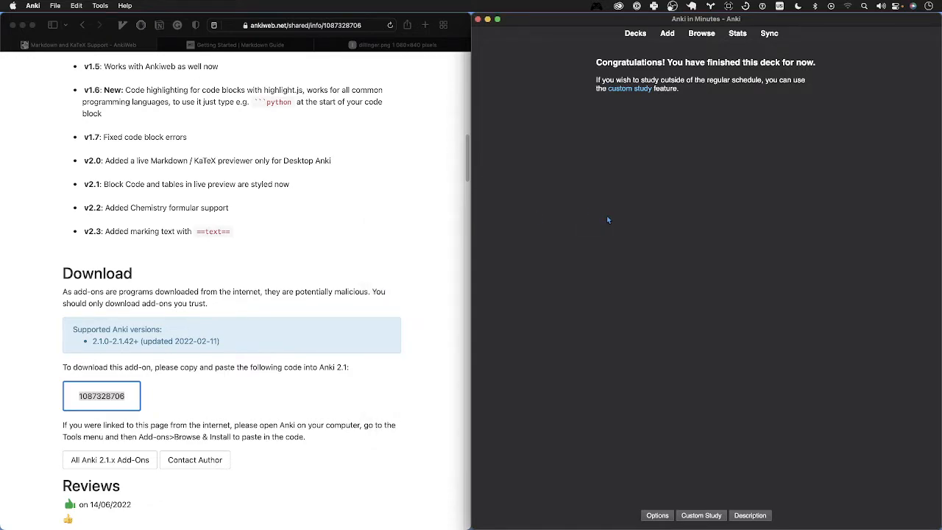
Quit Anki and relaunch it so the add-on loads
key(super+q)
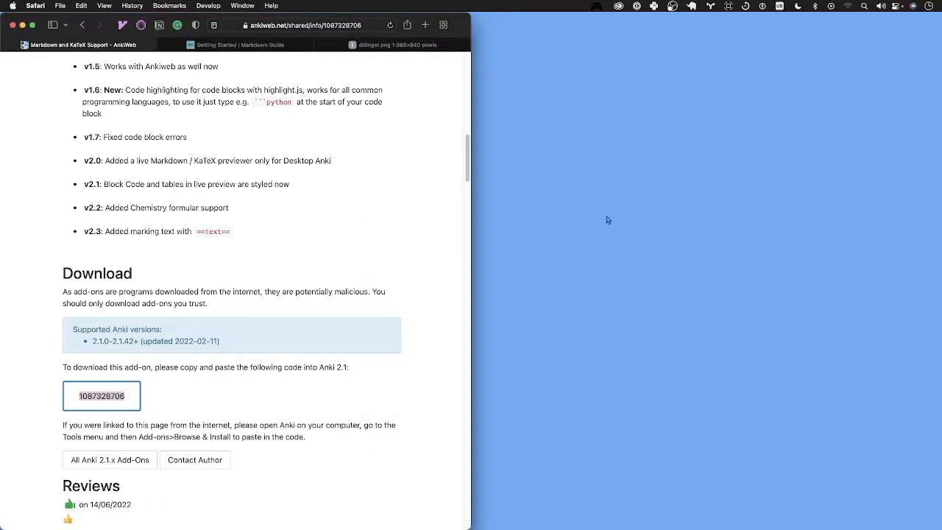
key(alt+space)
text(anki)
key(Return)
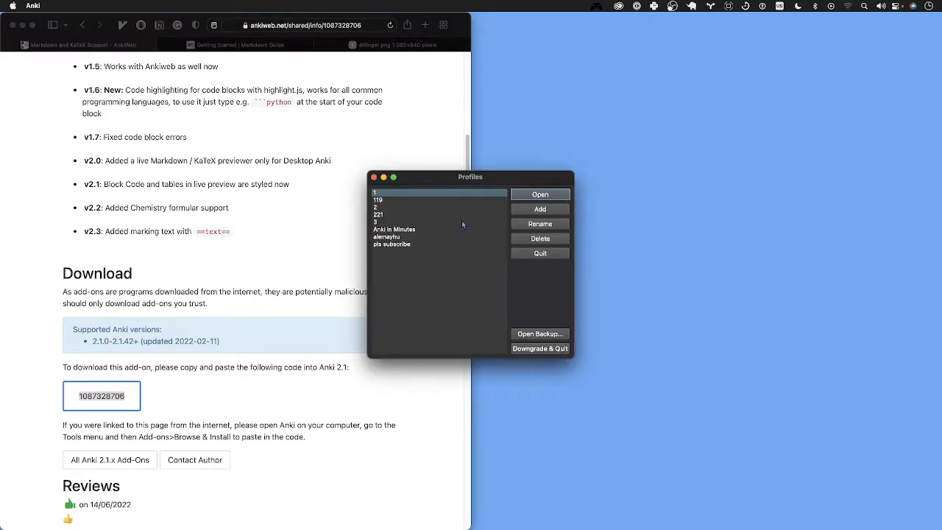
Reopen the Anki in Minutes profile and its deck overview
click(451, 229)
key(Return)
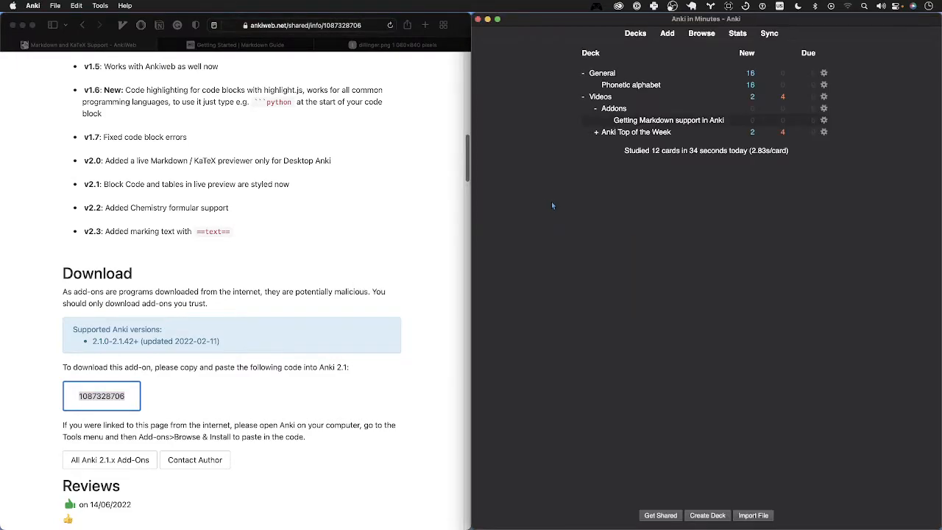
click(668, 121)
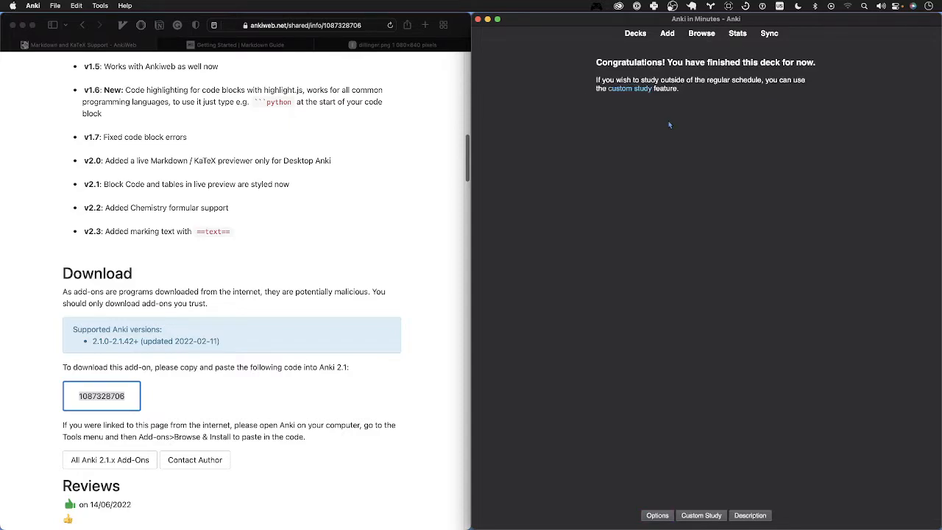
Start a new note and bring up the note type chooser
key(a)
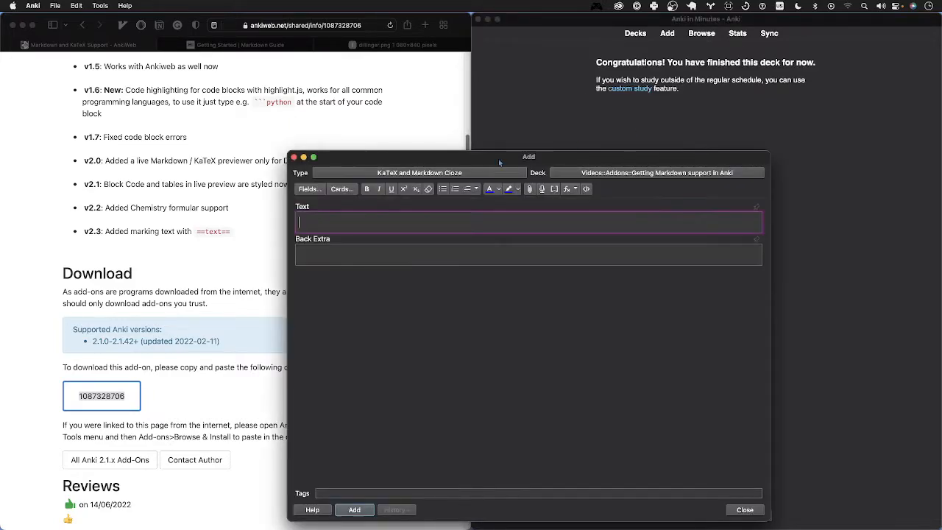
drag(474, 162, 535, 131)
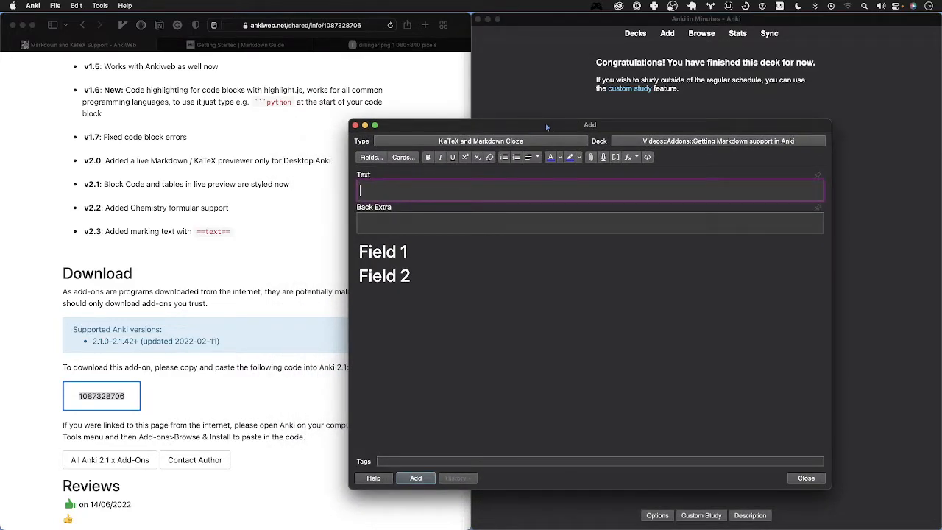
click(544, 140)
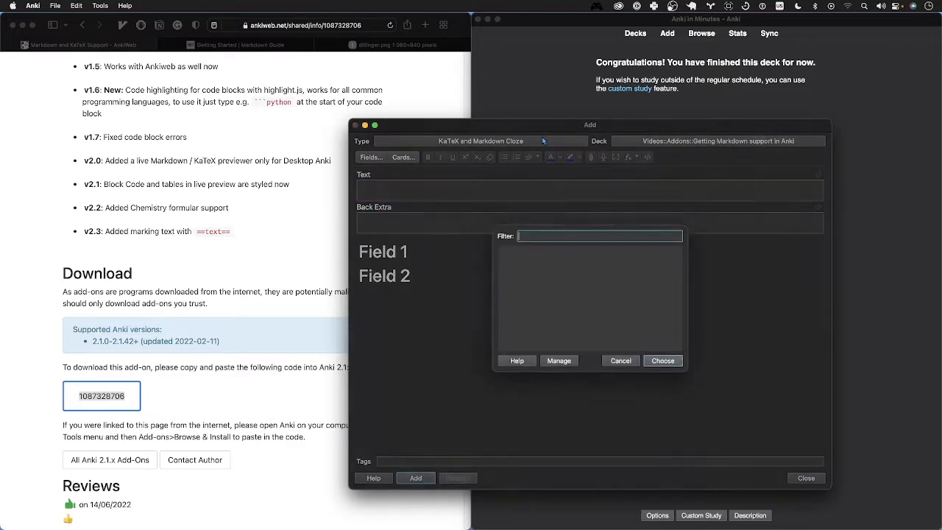
Settle on the KaTeX and Markdown Basic note type
click(550, 291)
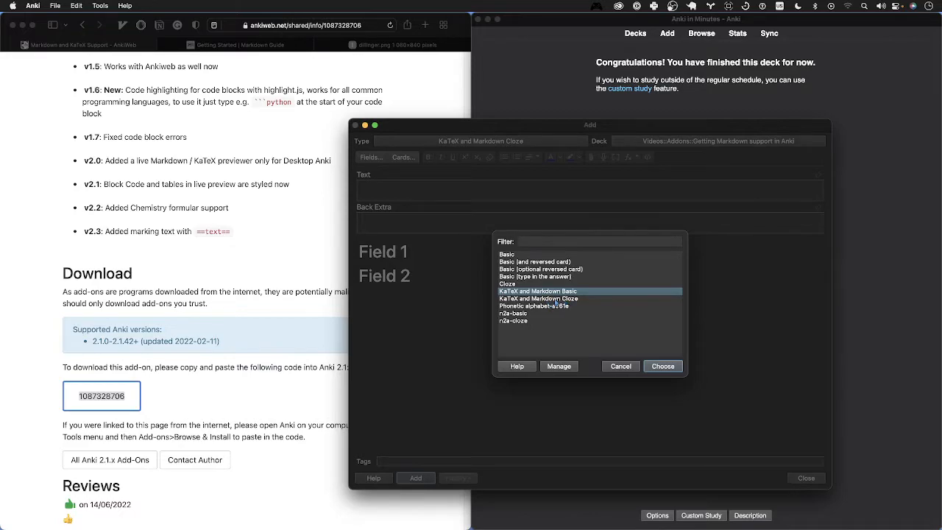
click(559, 299)
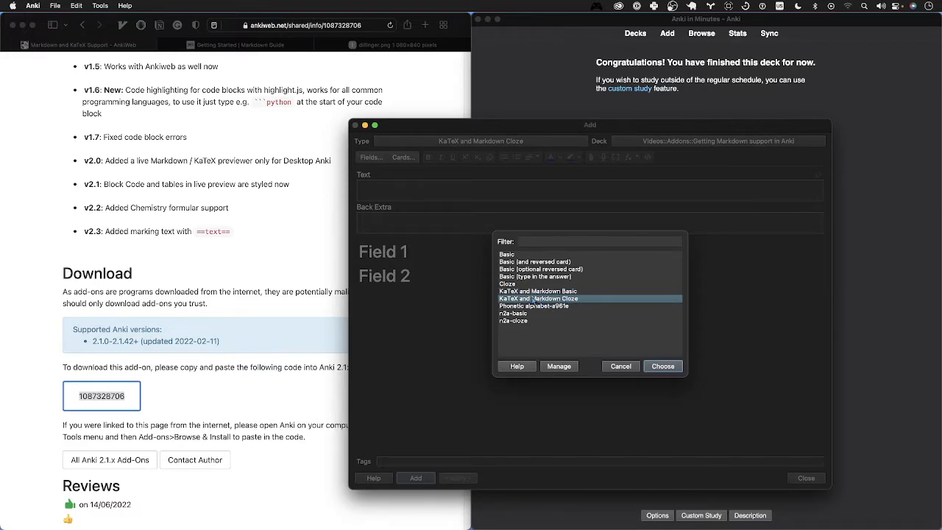
click(548, 292)
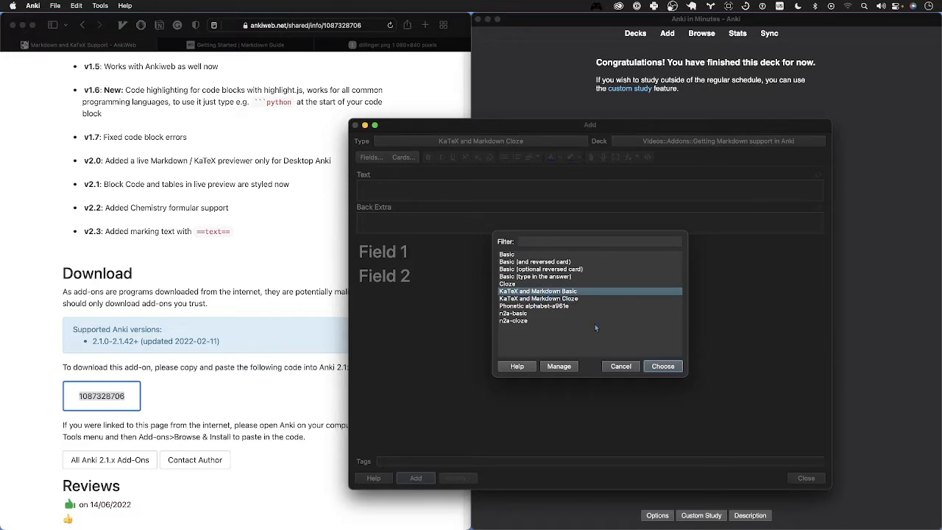
Confirm the note type and enter 'What is the capital of Albania?' on the front
click(656, 367)
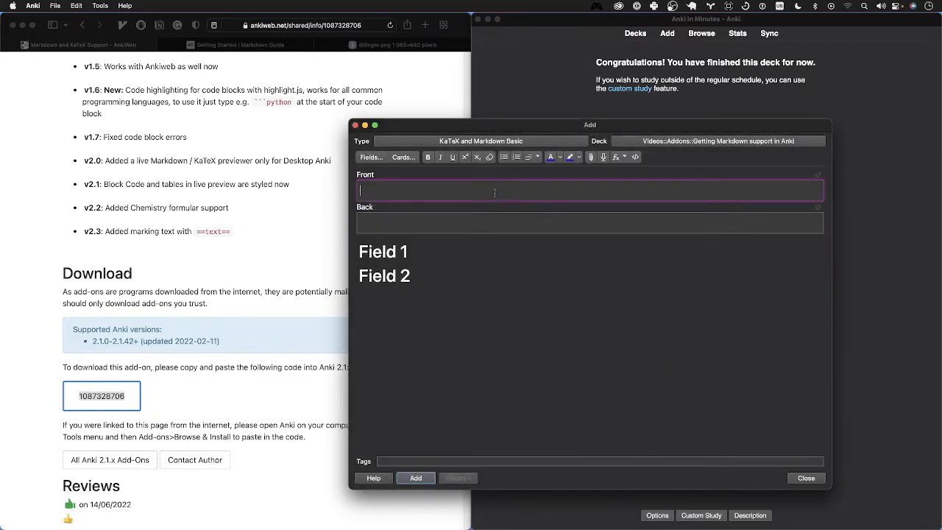
text(What )
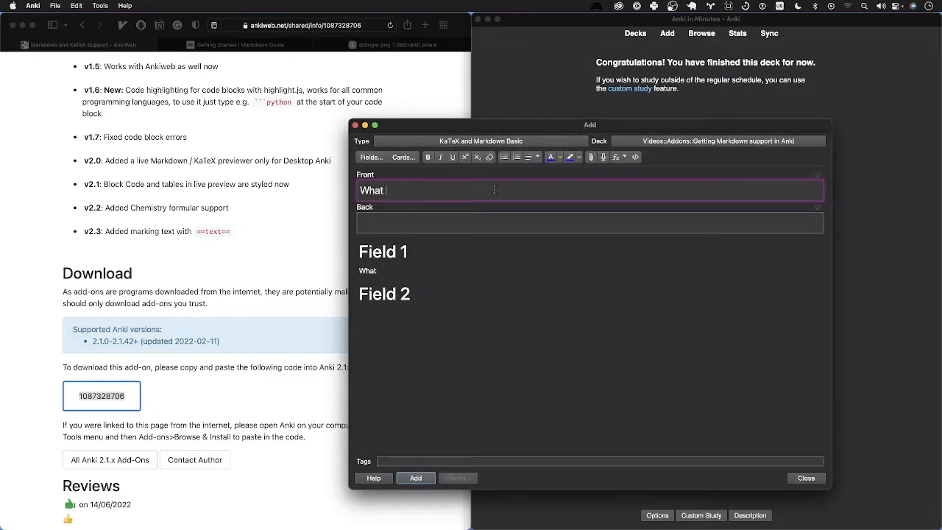
text(is the capital o)
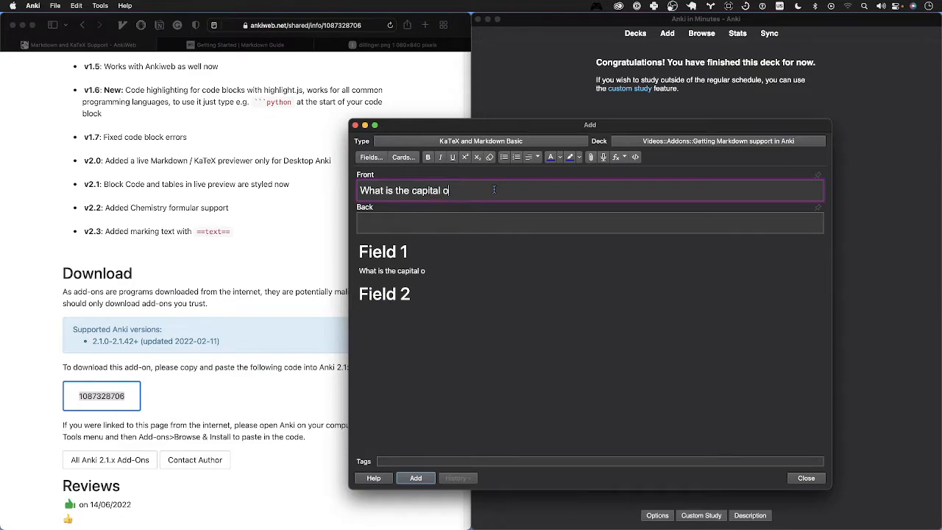
text(f ALba)
key(BackSpace)
key(BackSpace)
key(BackSpace)
text(l)
text(bania?)
Highlight the question in the live preview, then return to editing it
drag(360, 247, 442, 304)
click(428, 282)
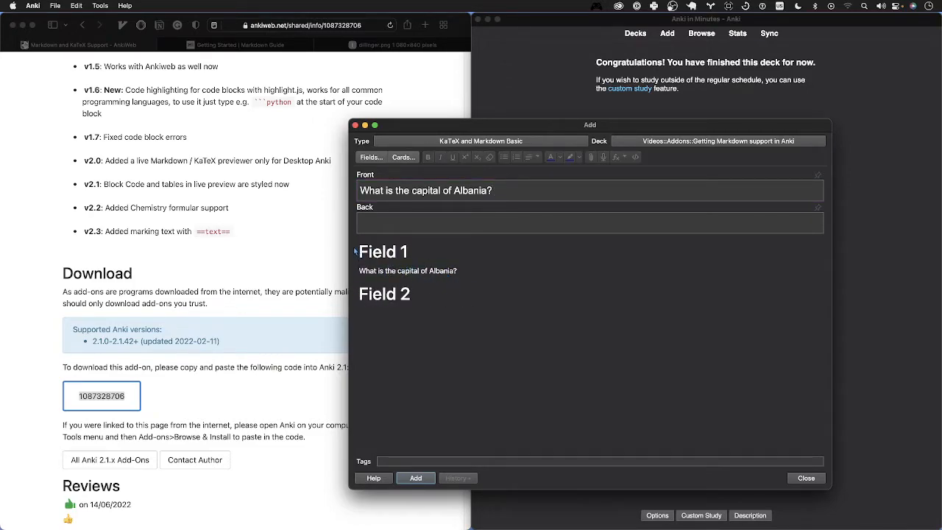
drag(355, 252, 438, 249)
click(438, 249)
mouse_move(406, 313)
mouse_down()
mouse_move(412, 296)
mouse_move(359, 247)
mouse_up()
click(497, 190)
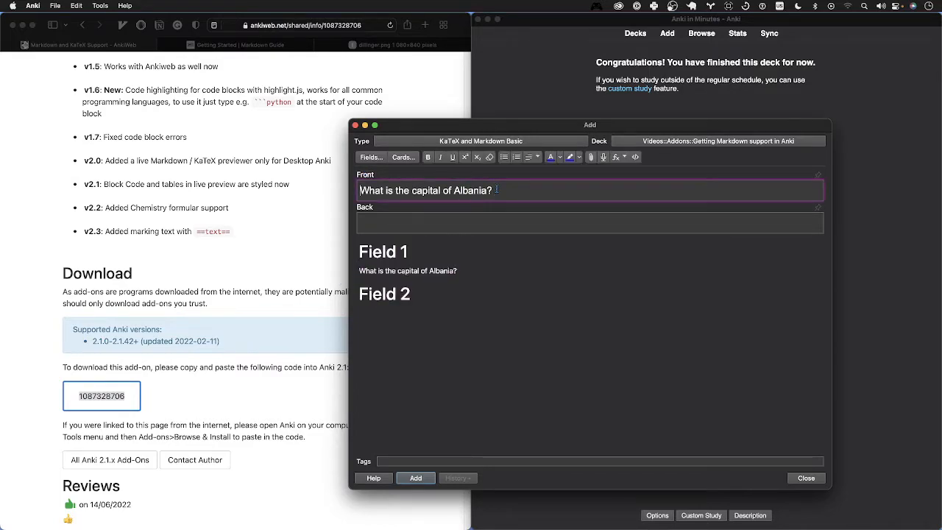
Prefix the question with '# ' so it renders as a large heading
key(super+Left)
text(#)
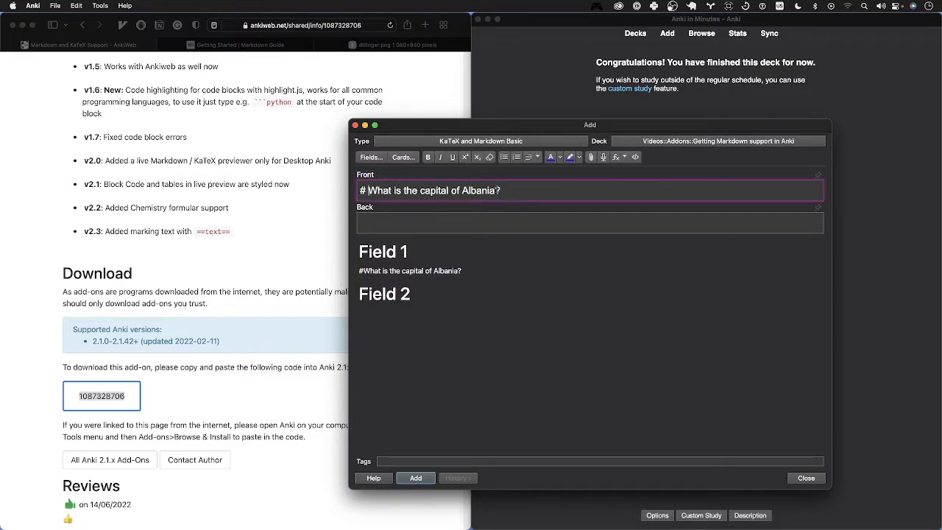
triple_click(482, 274)
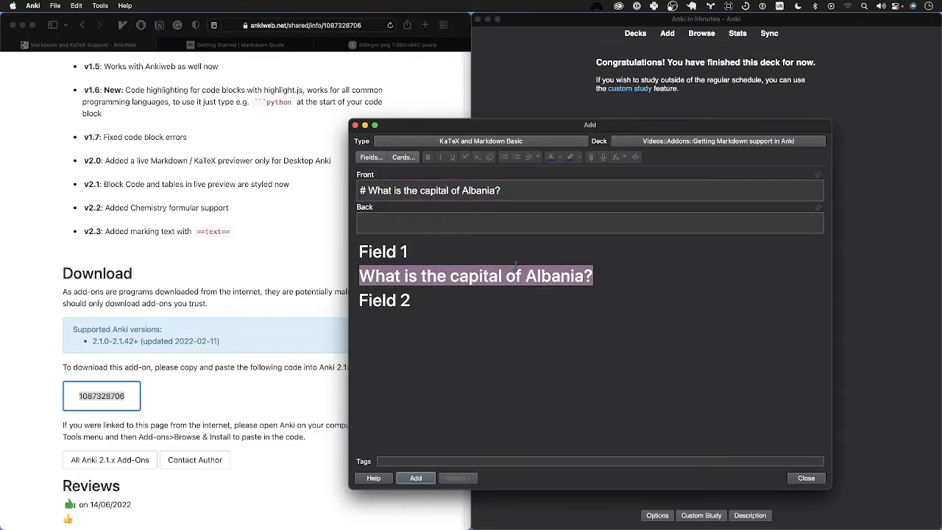
click(523, 191)
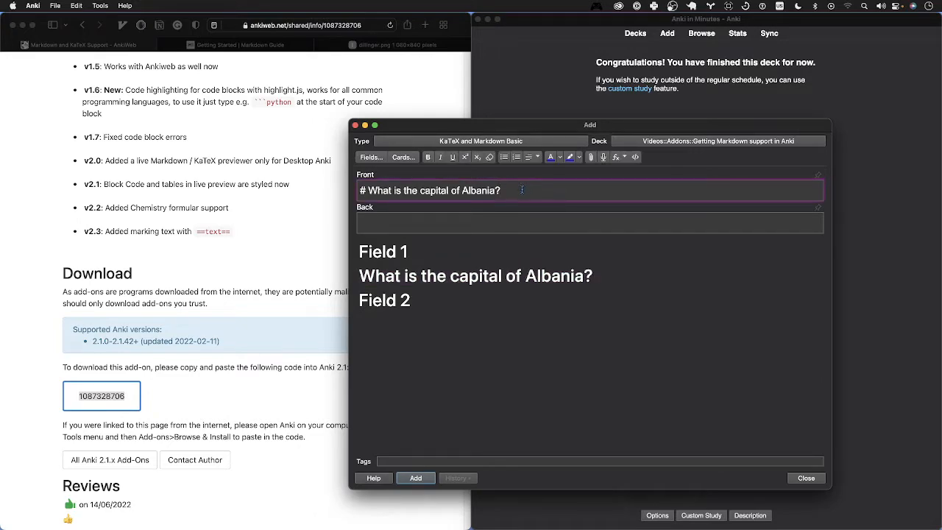
Enter the back as 'The capital is **Tirana**!' with Tirana bold
click(444, 222)
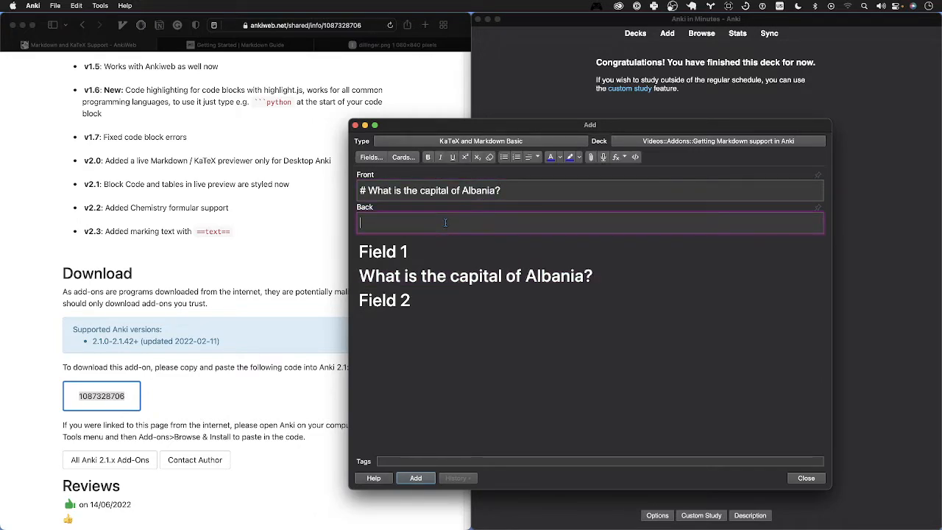
text(The capital i)
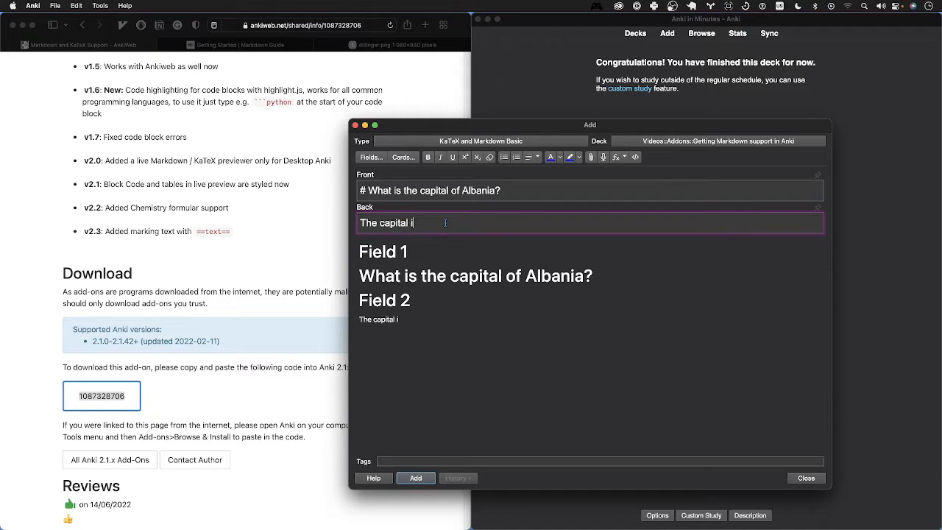
text(s Ti)
text(rana)
key(super+Left)
key(Left)
key(Left)
text(***)
text(!)
text(~~)
text(~~)
key(super+z)
key(super+z)
key(super+z)
key(super+z)
Add the note to the deck and close the adding window
key(super+Return)
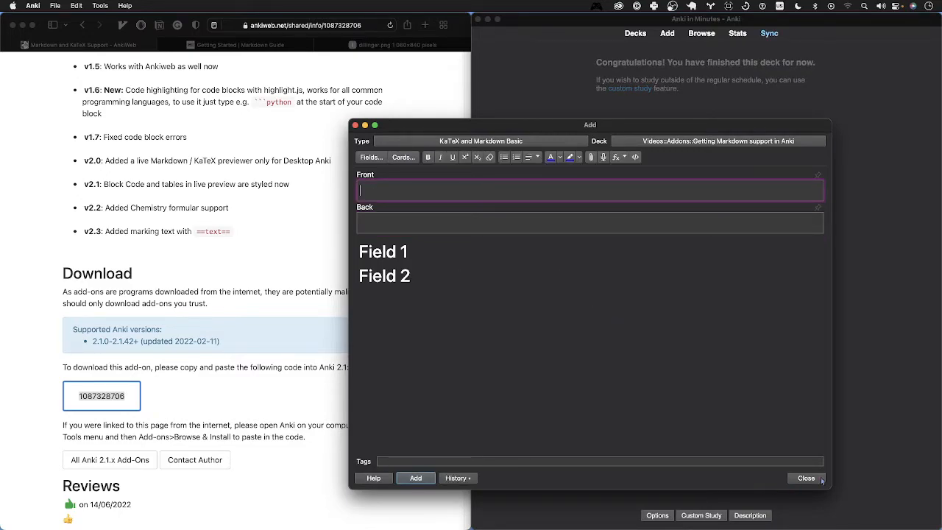
click(821, 479)
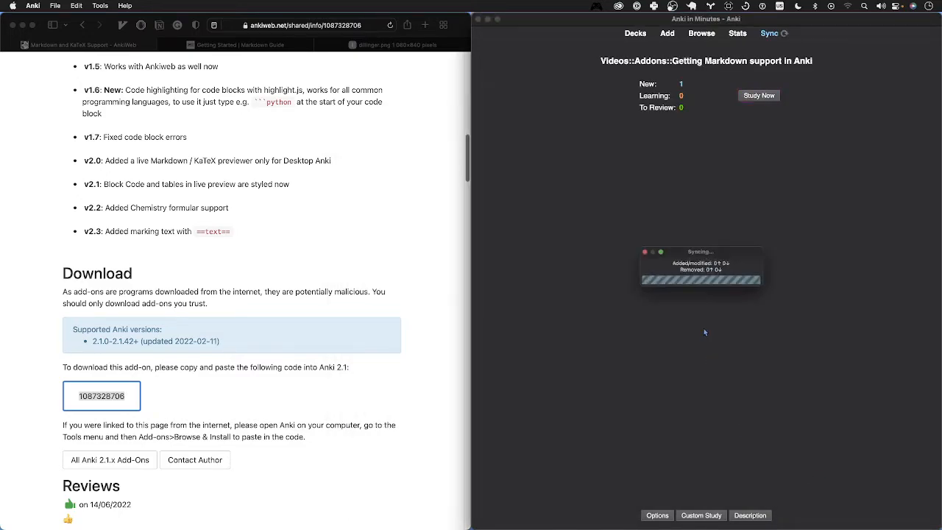
Switch to the mirrored iPhone screen showing the synced Albania heading card
key(super+Tab)
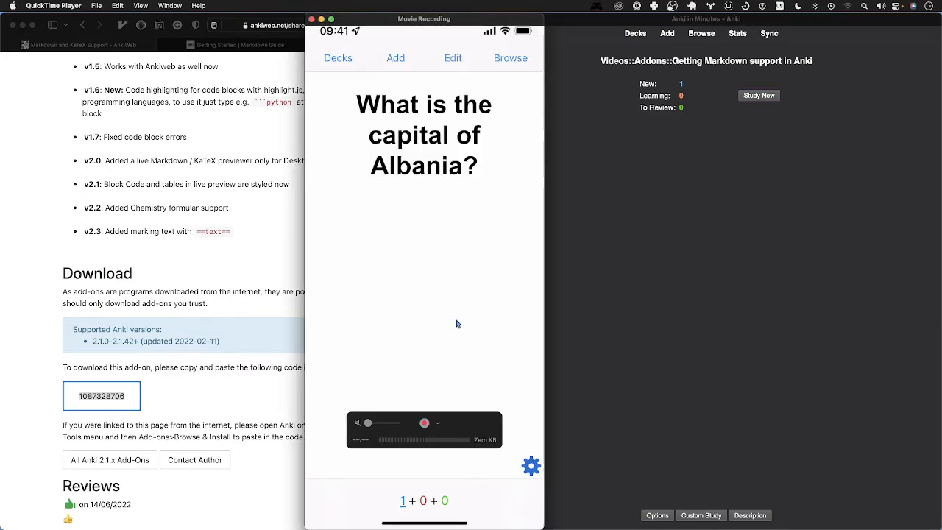